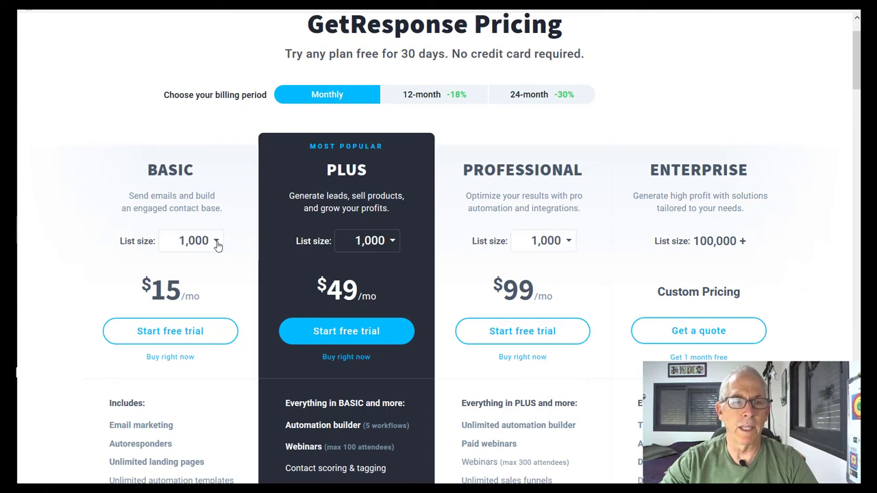
# Step: Set the list size of the Basic plan to 2,500 to compare monthly plan prices
pyautogui.click(217, 242)
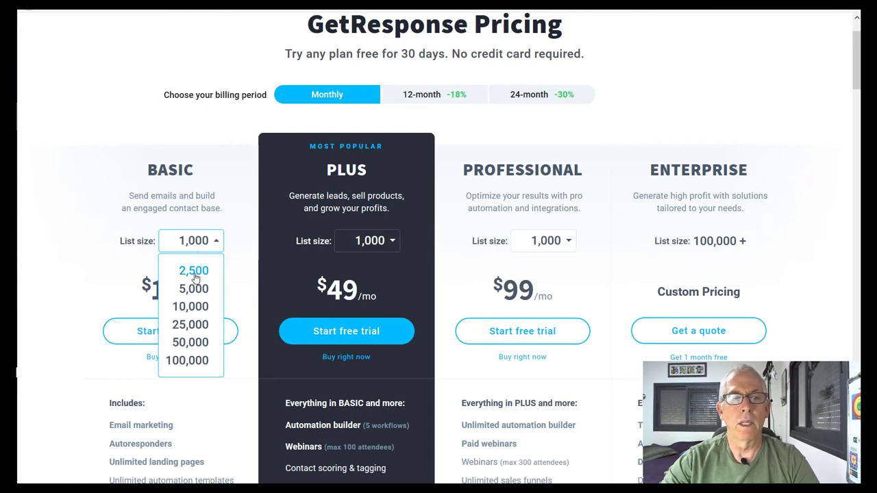
pyautogui.click(194, 271)
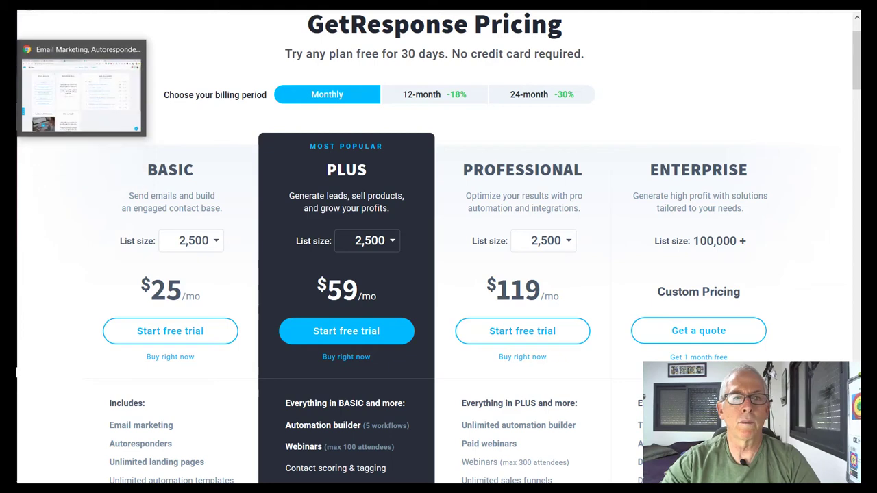
# Step: Switch to the GetResponse account dashboard and open the advanced contact search for the lists
pyautogui.click(13, 87)
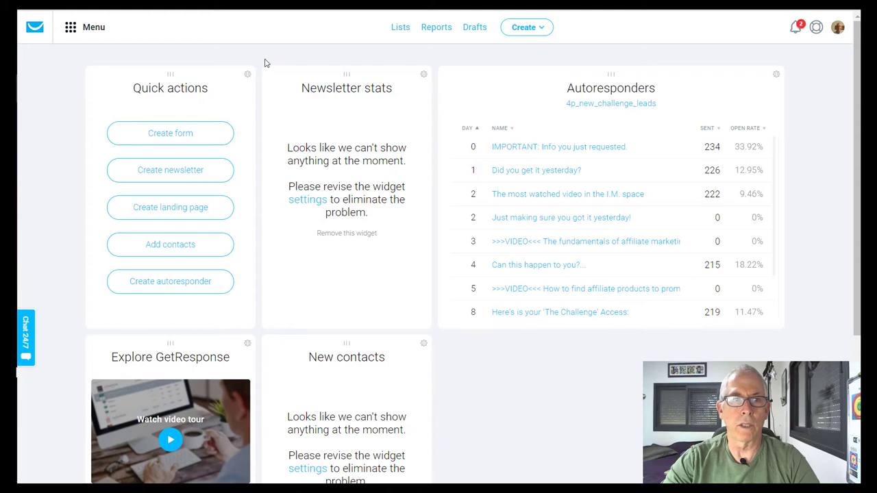
pyautogui.click(34, 32)
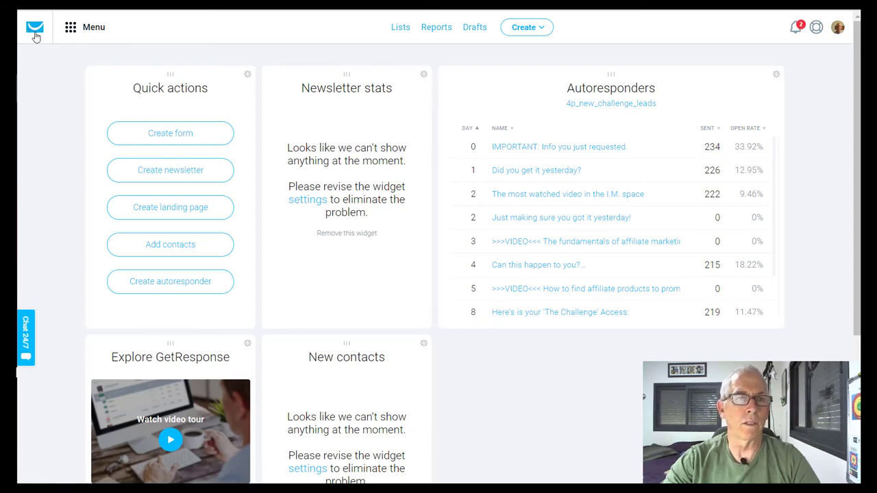
pyautogui.click(400, 29)
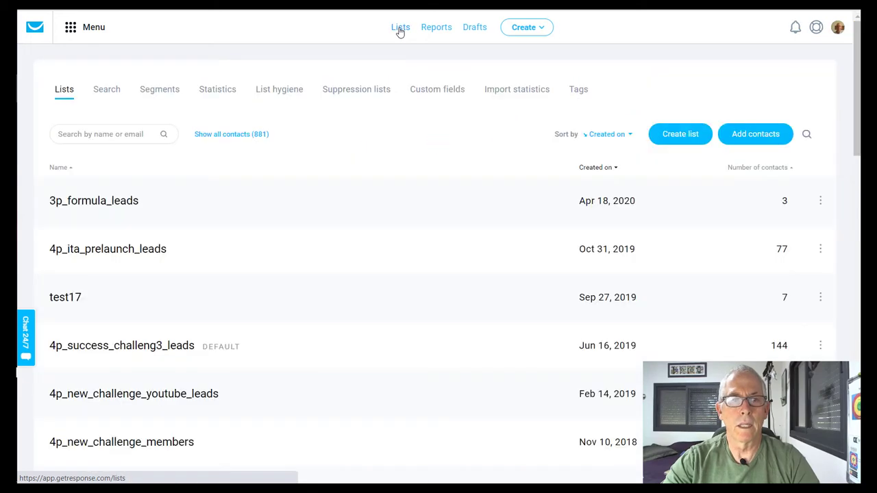
pyautogui.click(107, 90)
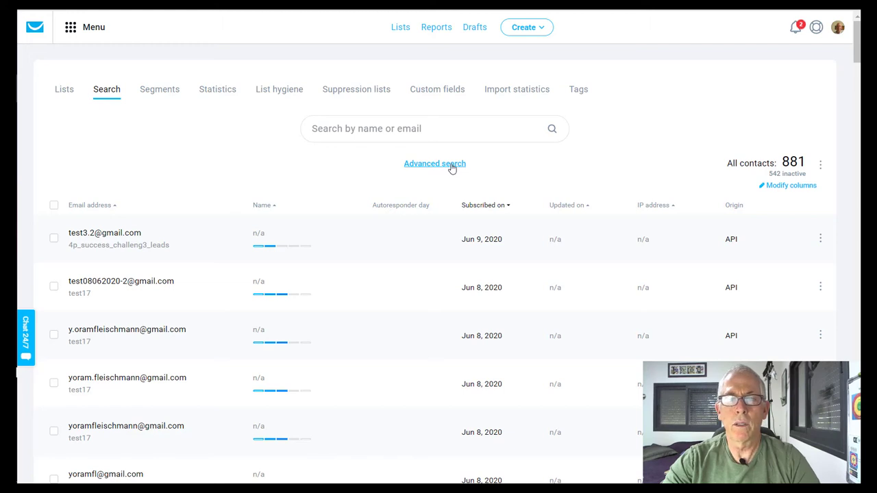
pyautogui.click(452, 168)
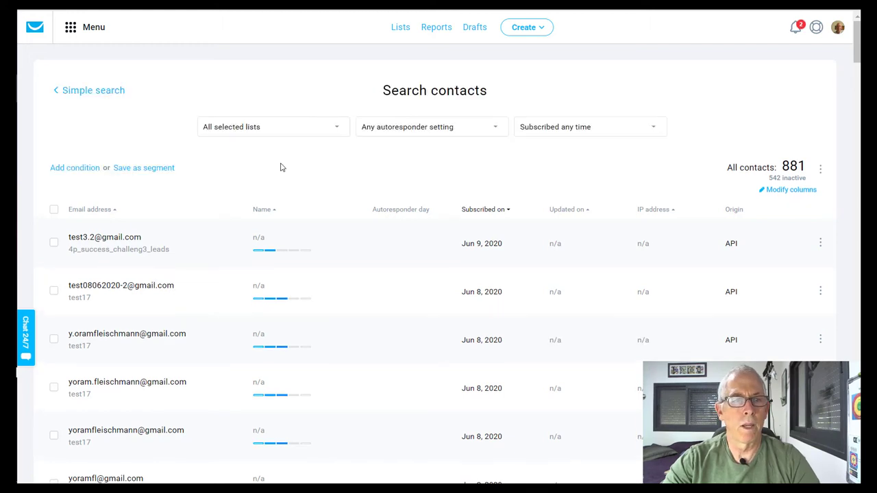
# Step: Add a search condition with category Contact actions, action Message not opened, and Any message as the message type
pyautogui.click(76, 171)
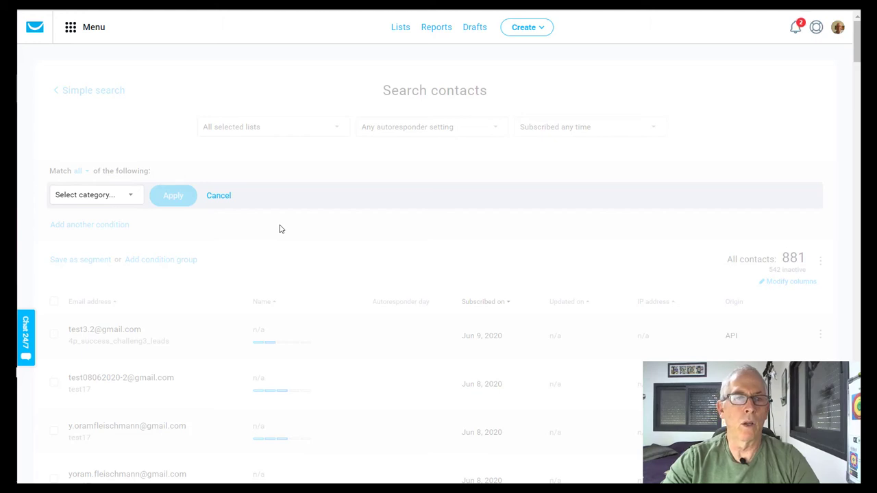
pyautogui.click(133, 198)
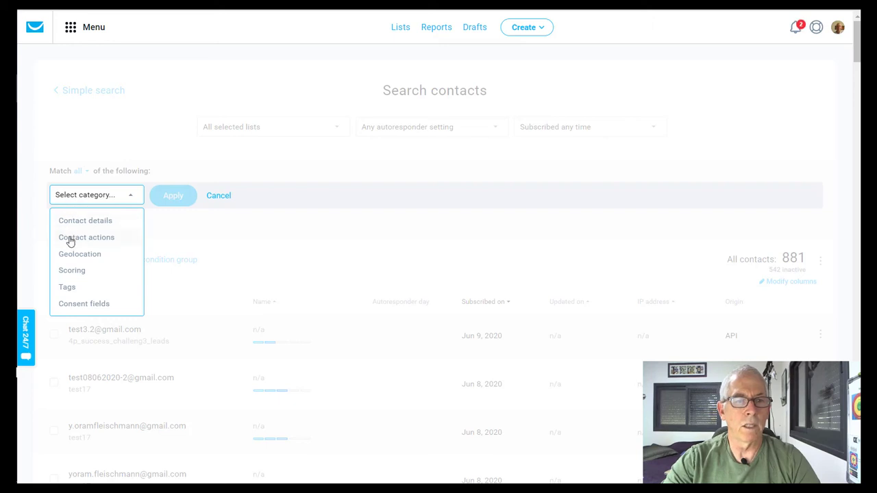
pyautogui.click(70, 238)
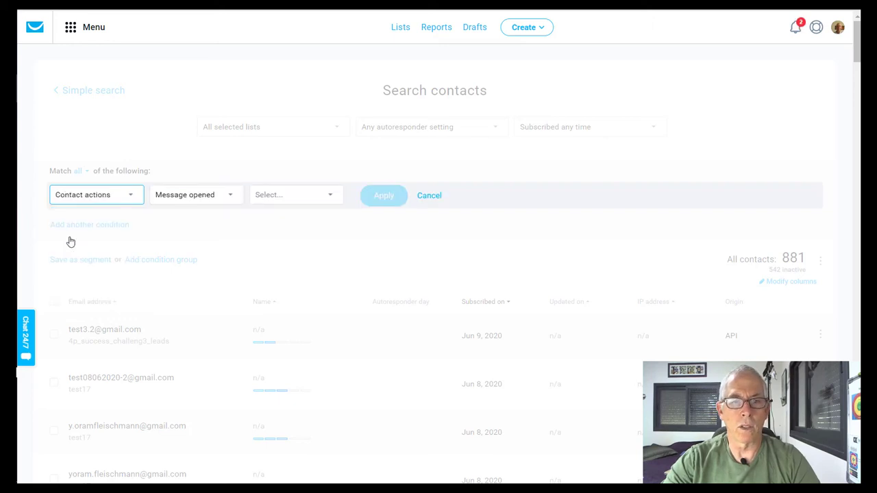
pyautogui.click(232, 198)
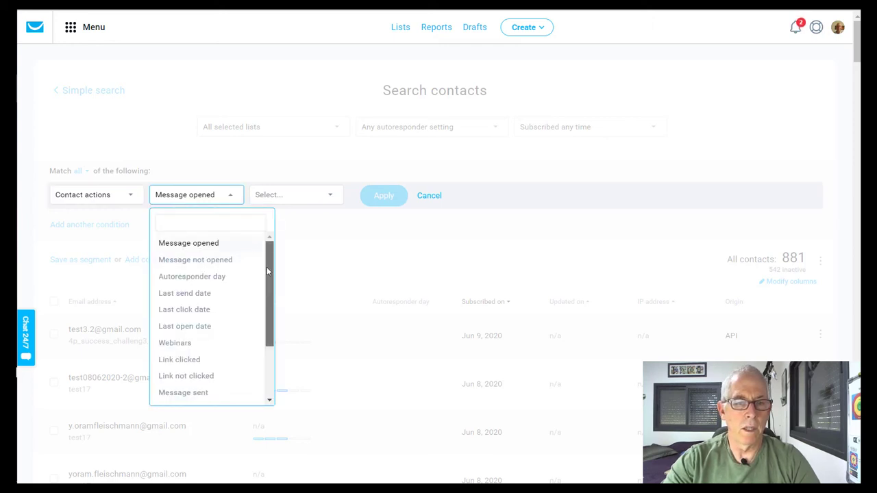
pyautogui.moveTo(267, 271)
pyautogui.mouseDown()
pyautogui.moveTo(265, 334)
pyautogui.moveTo(266, 273)
pyautogui.mouseUp()
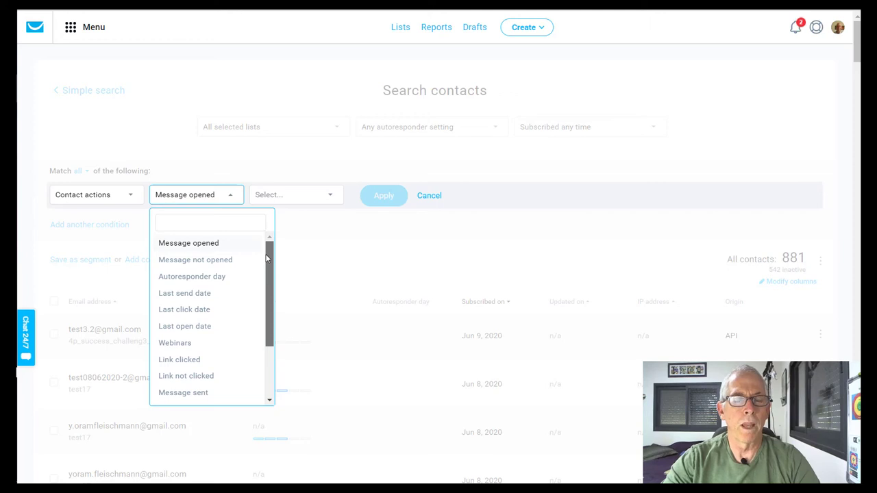
pyautogui.click(220, 265)
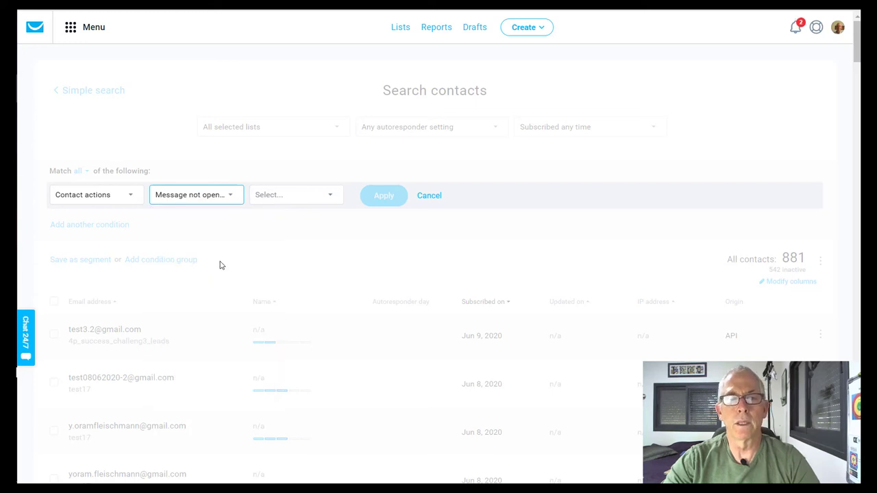
pyautogui.click(331, 198)
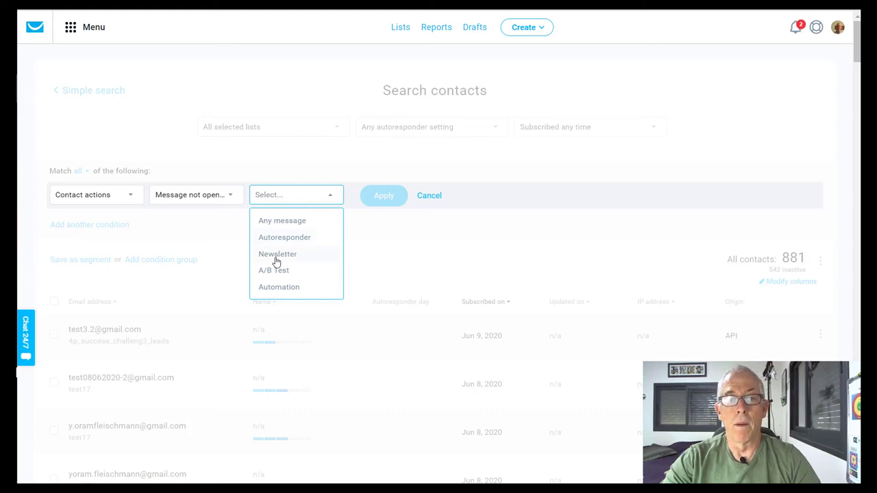
pyautogui.click(281, 222)
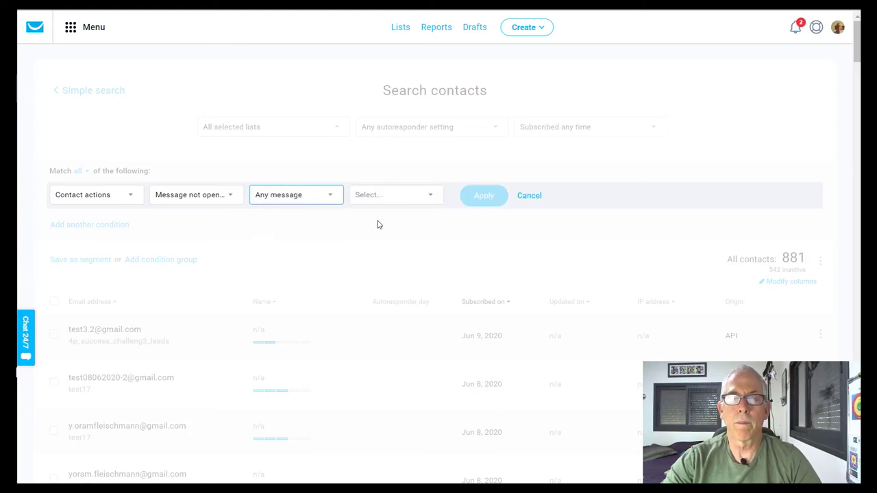
# Step: Set the condition's period to Since Jun 1, 2019 and apply the condition to the contact search
pyautogui.click(432, 197)
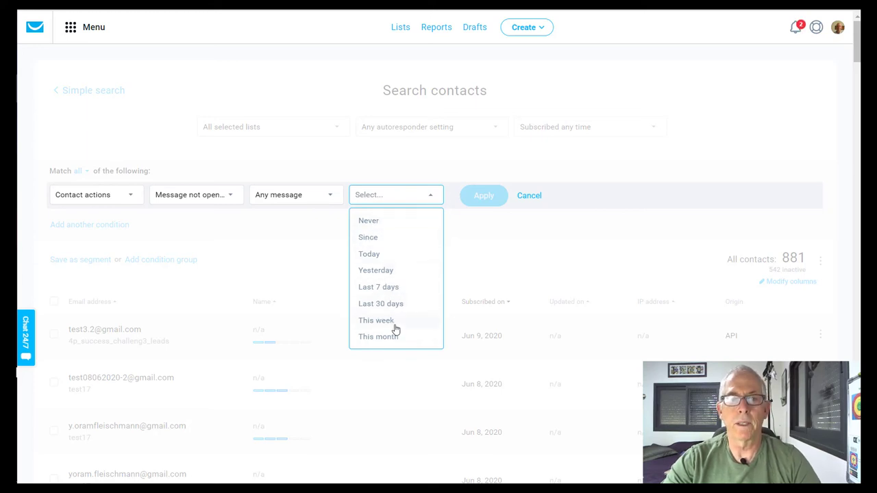
pyautogui.click(369, 240)
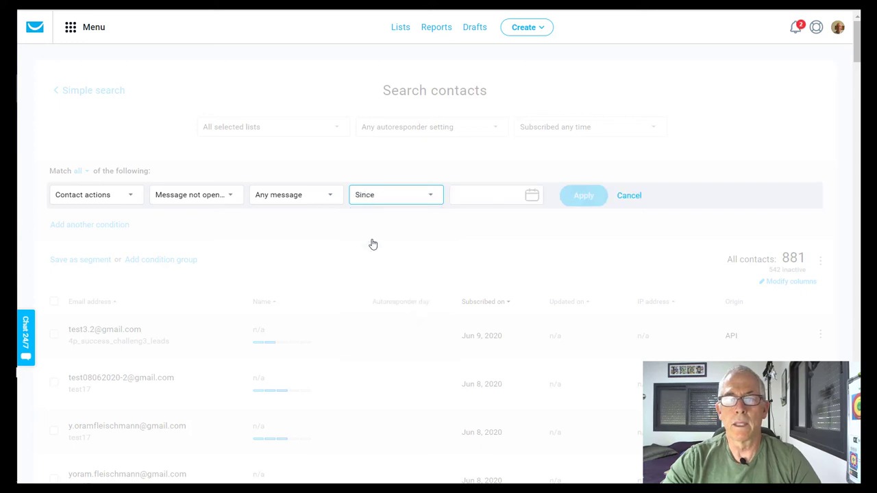
pyautogui.click(530, 200)
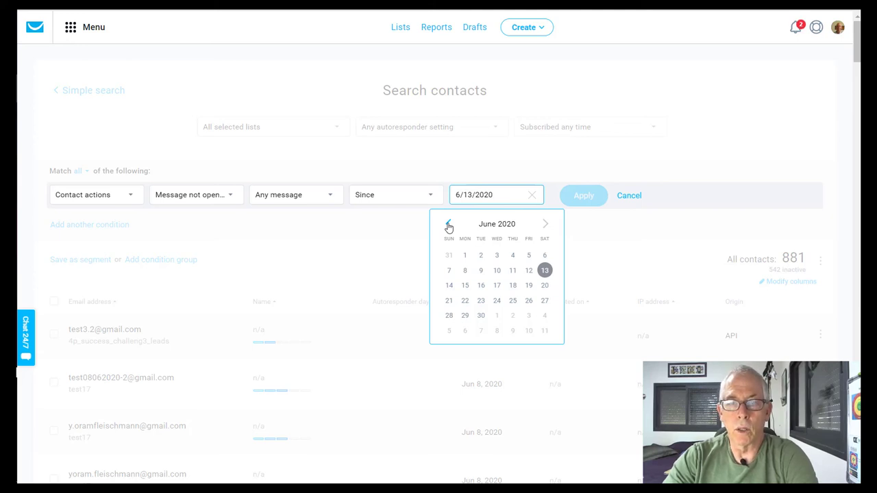
pyautogui.click(449, 225)
pyautogui.click(448, 224)
pyautogui.click(449, 224)
pyautogui.click(449, 225)
pyautogui.click(449, 224)
pyautogui.click(449, 225)
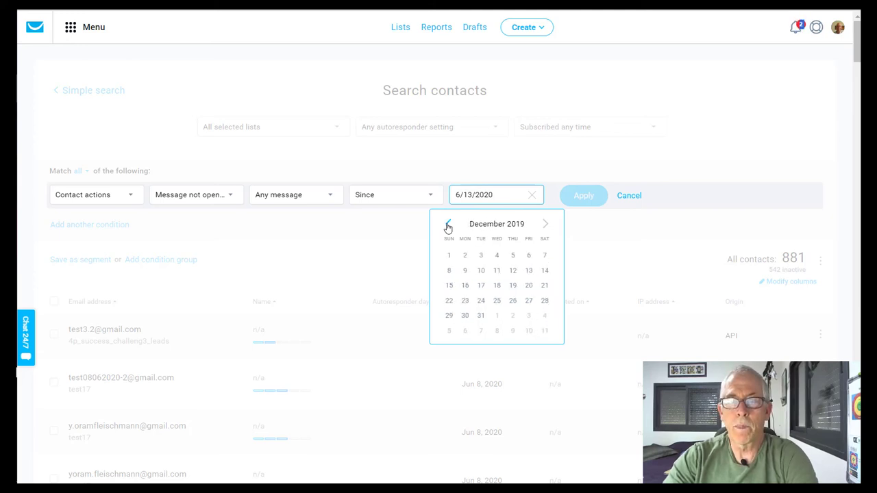
pyautogui.click(448, 225)
pyautogui.click(448, 224)
pyautogui.click(448, 224)
pyautogui.click(448, 225)
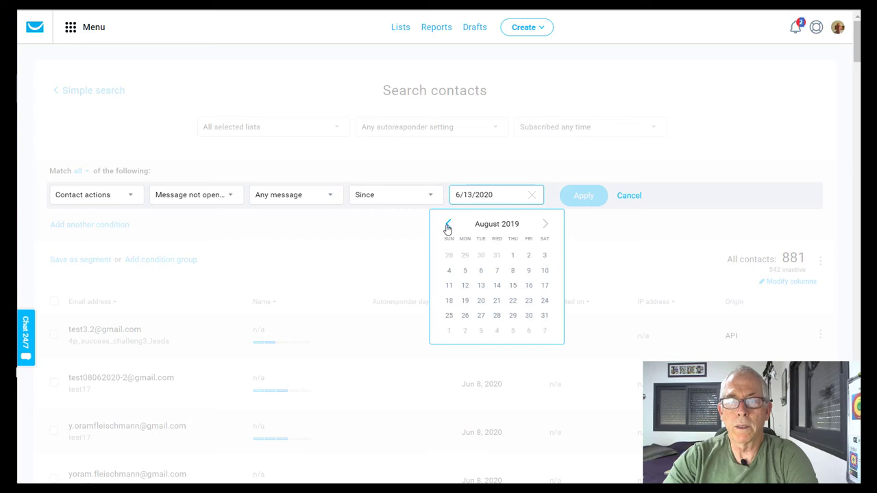
pyautogui.click(448, 224)
pyautogui.click(448, 224)
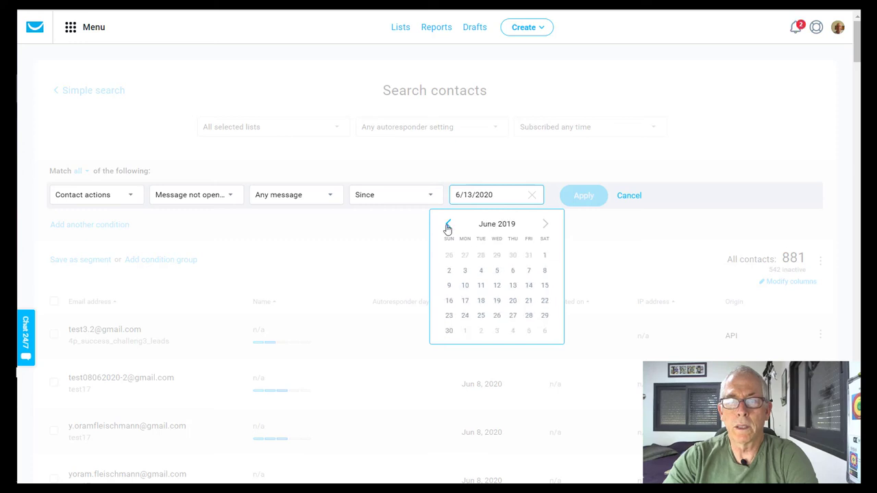
pyautogui.click(545, 256)
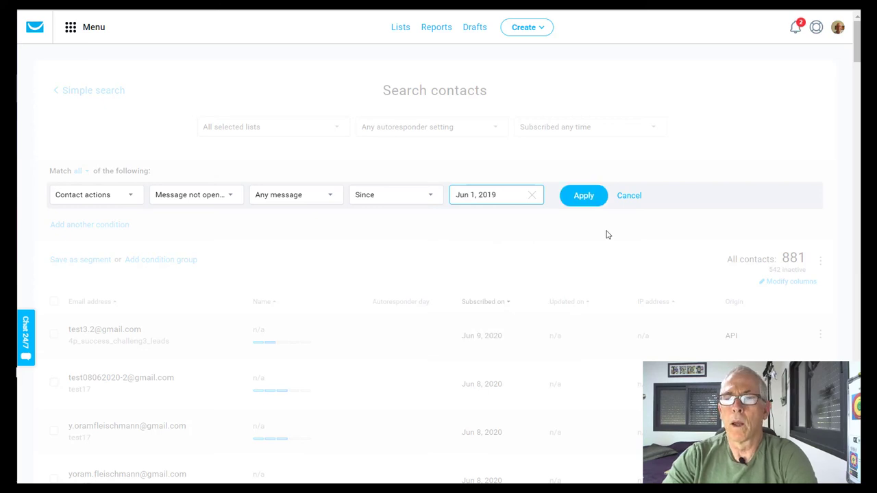
pyautogui.click(584, 197)
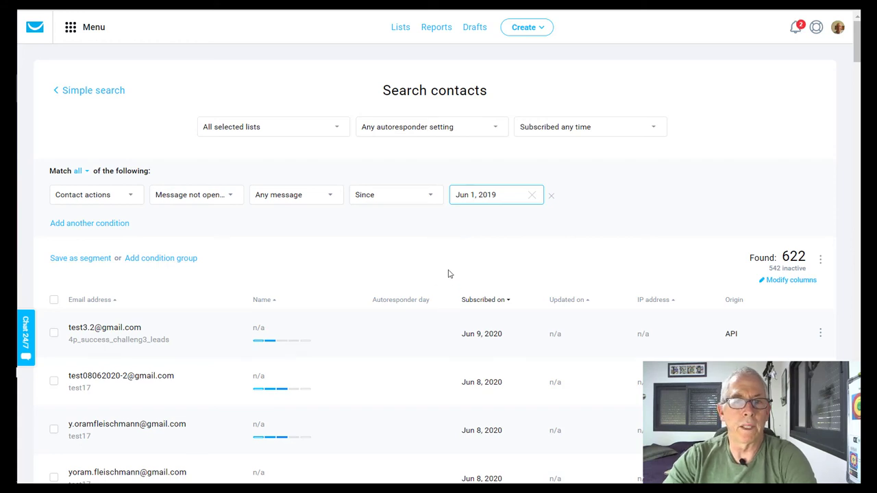
pyautogui.click(429, 199)
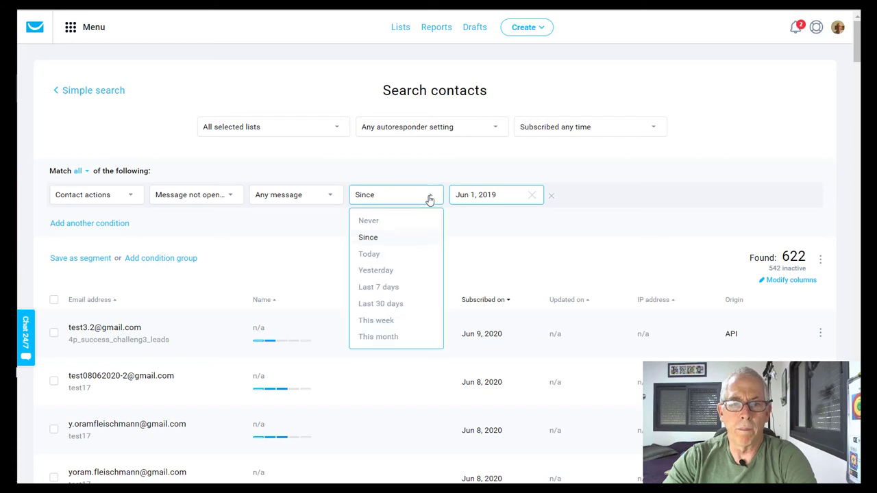
pyautogui.click(429, 197)
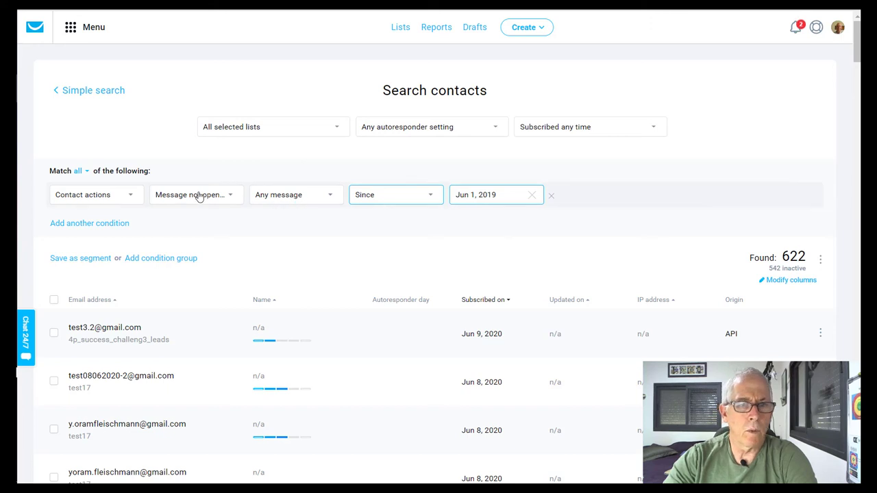
pyautogui.click(330, 198)
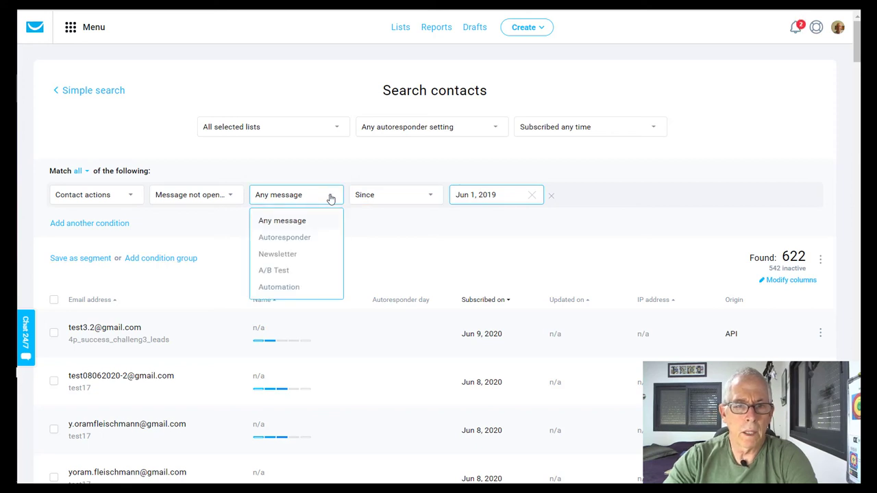
pyautogui.click(323, 198)
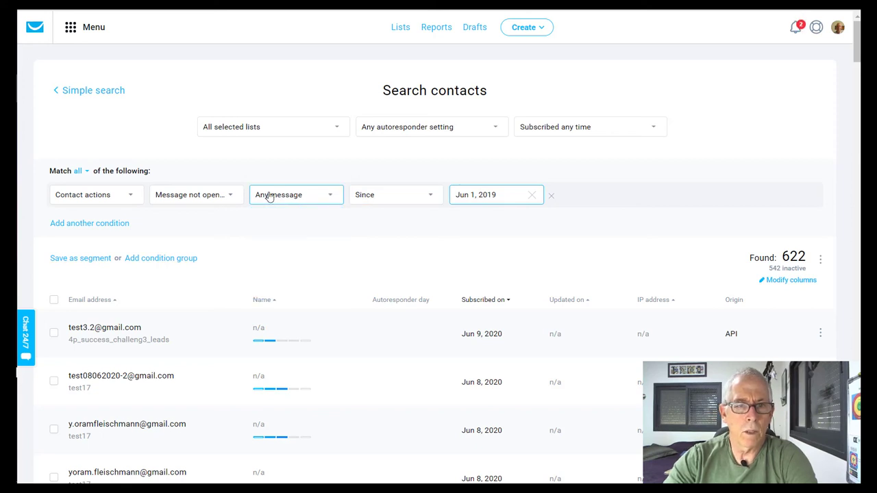
pyautogui.click(231, 198)
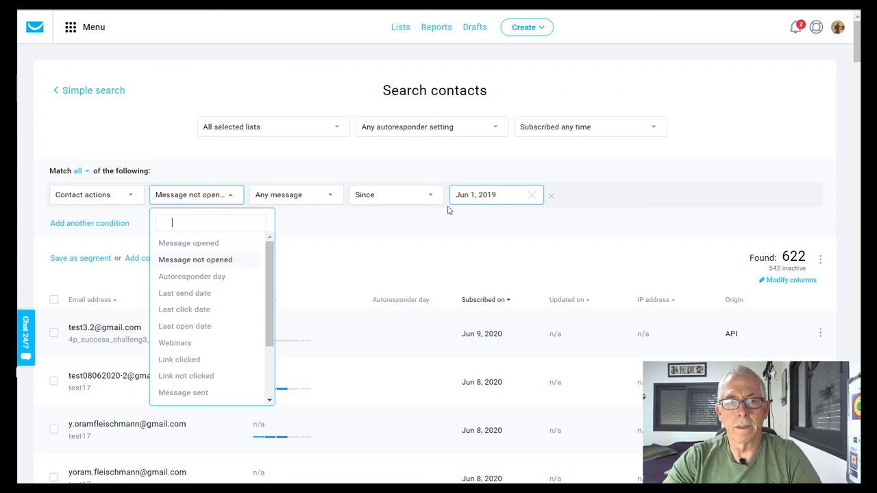
pyautogui.click(230, 196)
# Step: Delete all contacts matching the search from the list and confirm the deletion
pyautogui.click(820, 260)
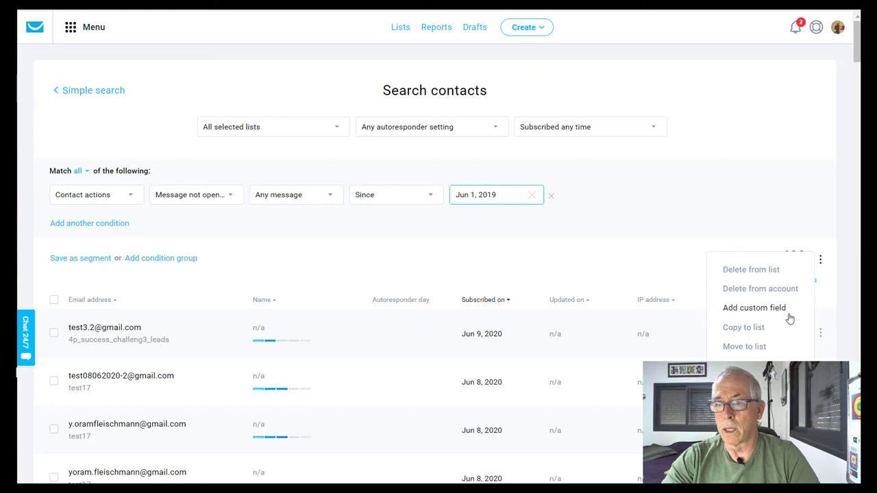
pyautogui.click(769, 276)
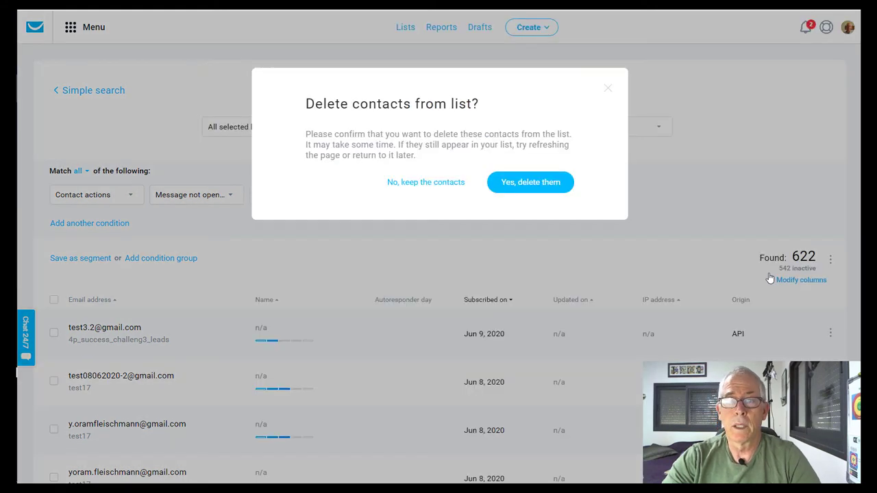
pyautogui.click(518, 184)
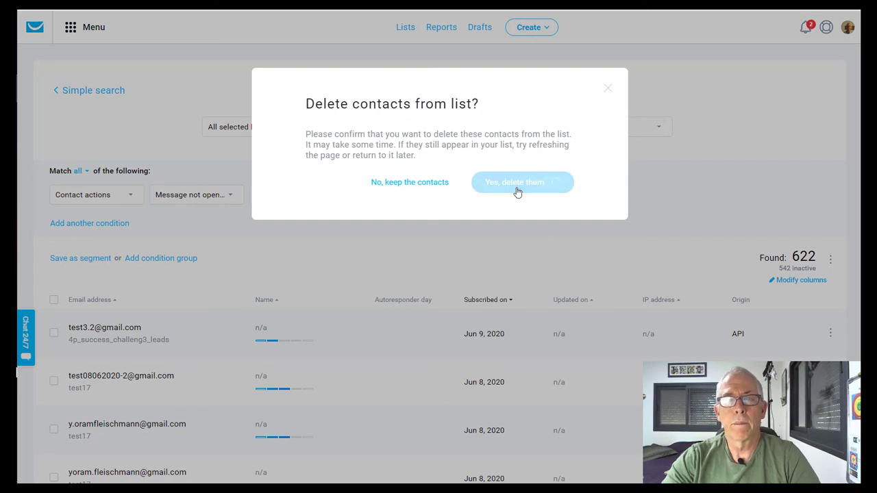